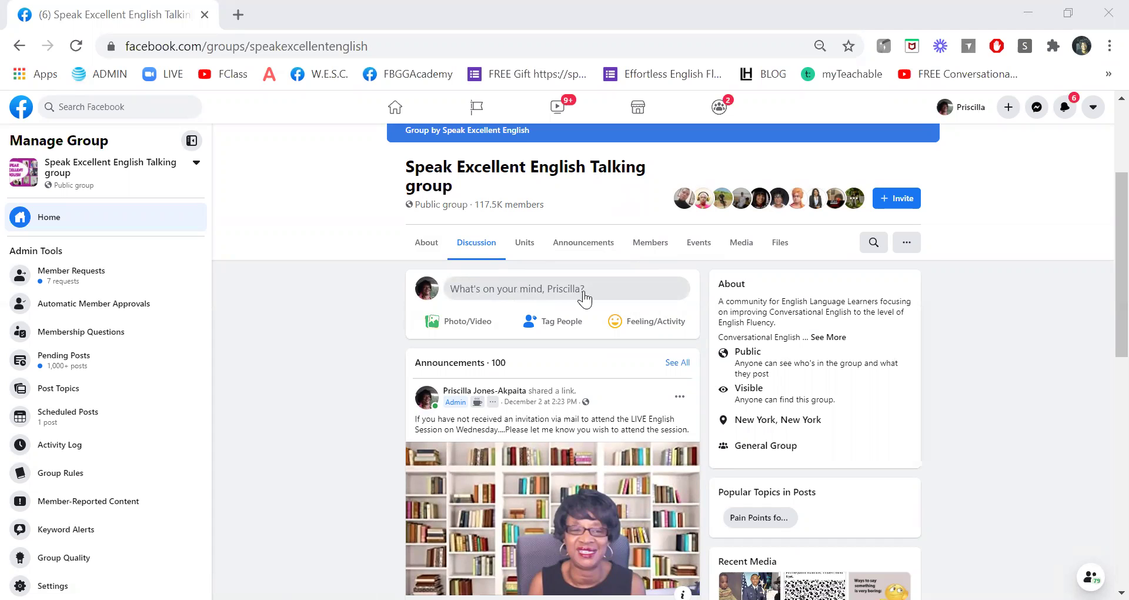
# Step: Start a new post in the Speak Excellent English Talking group's 'What's on your mind' box
pyautogui.click(509, 289)
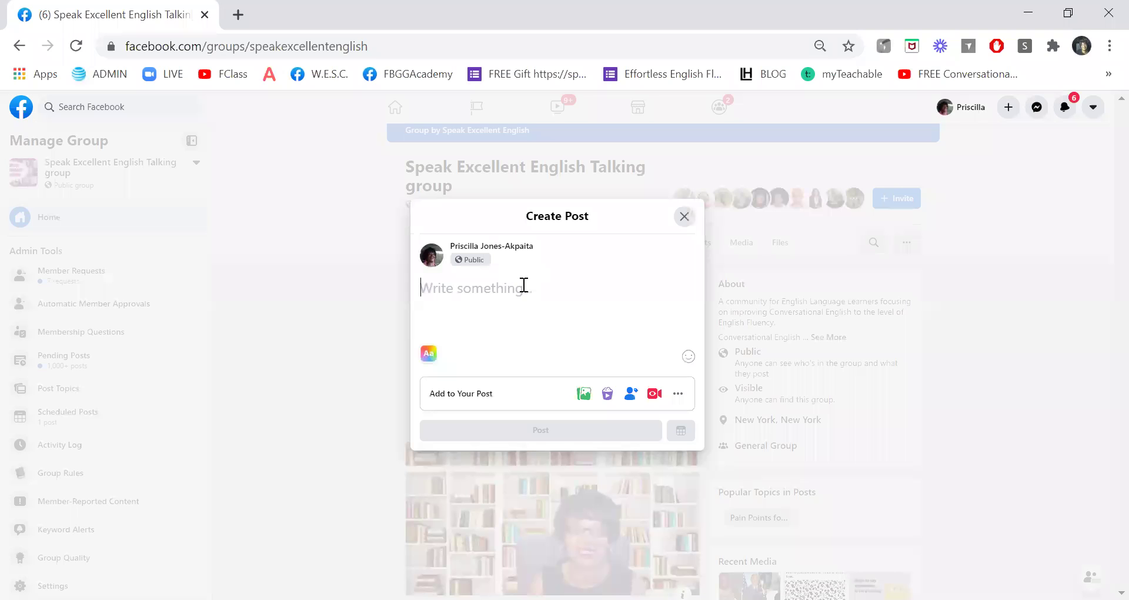
# Step: Attach the 'What is your favorite food' image from the Pictures for use folder
pyautogui.click(586, 402)
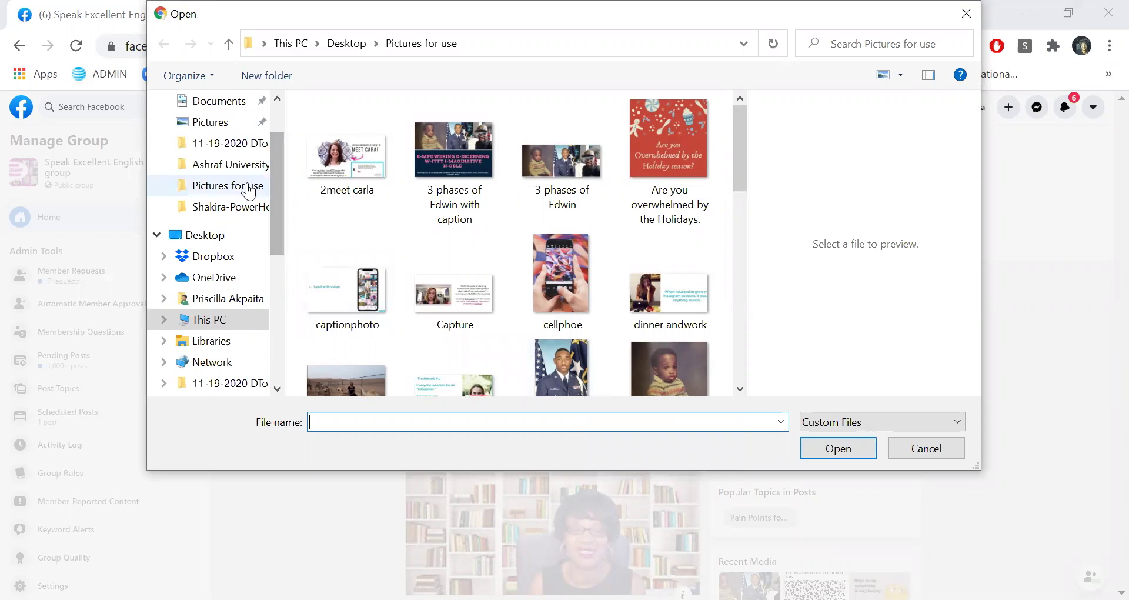
pyautogui.click(217, 188)
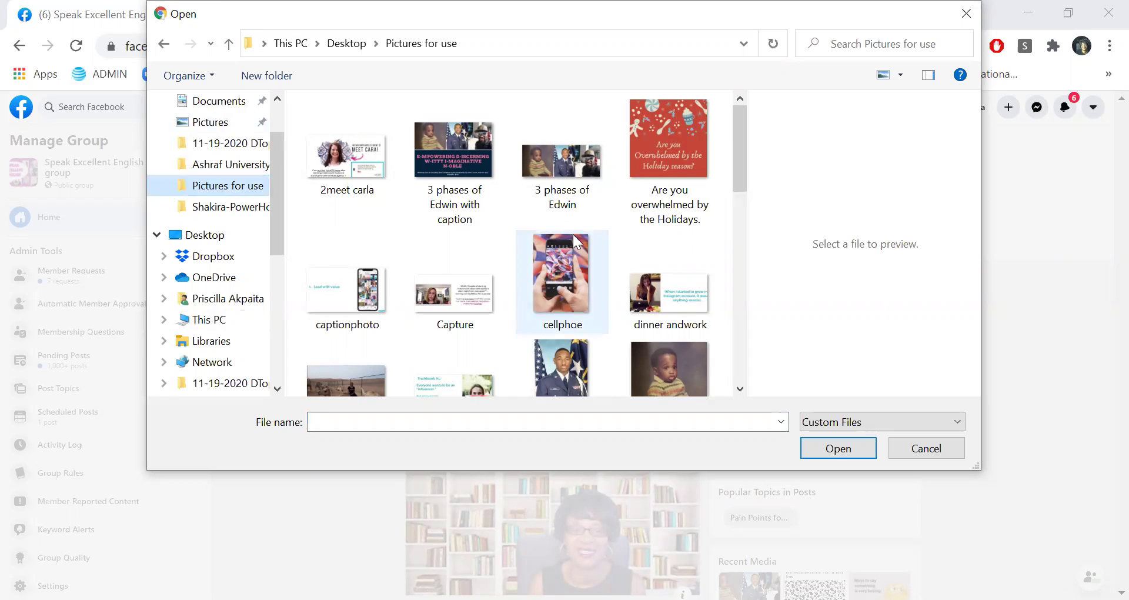
pyautogui.scroll(-1, 573, 234)
pyautogui.scroll(-2, 572, 236)
pyautogui.scroll(-2, 572, 236)
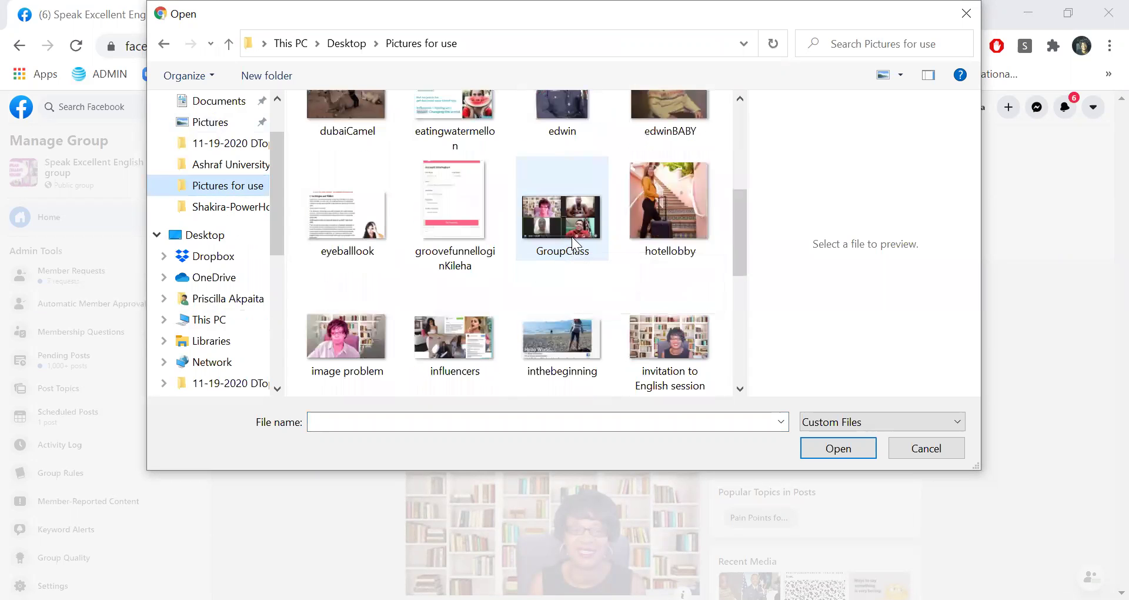
pyautogui.scroll(-2, 571, 237)
pyautogui.scroll(-4, 571, 238)
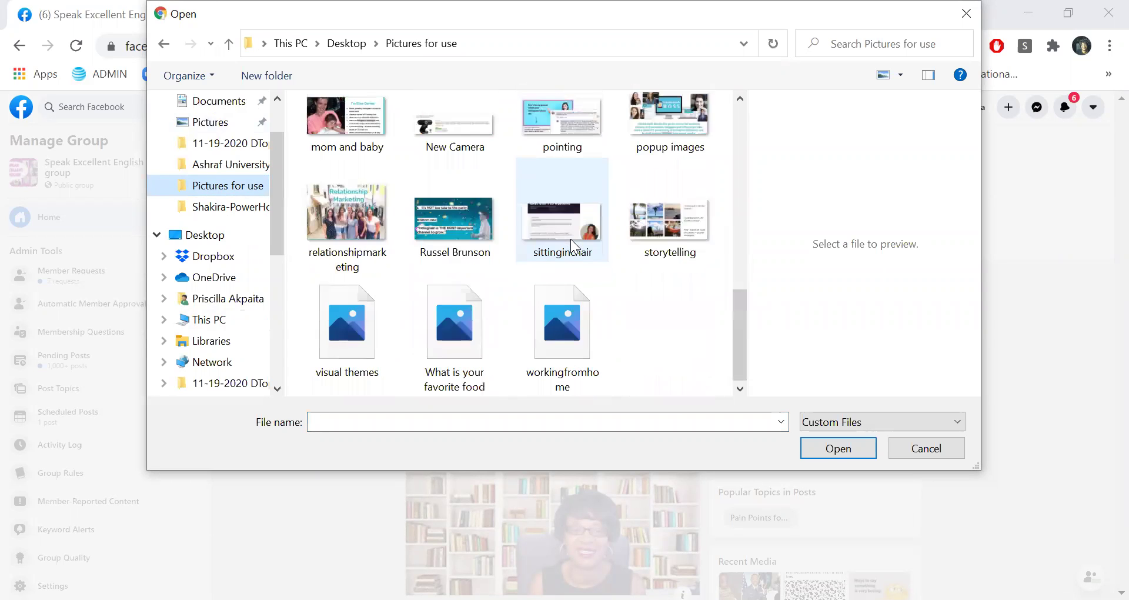
pyautogui.click(454, 348)
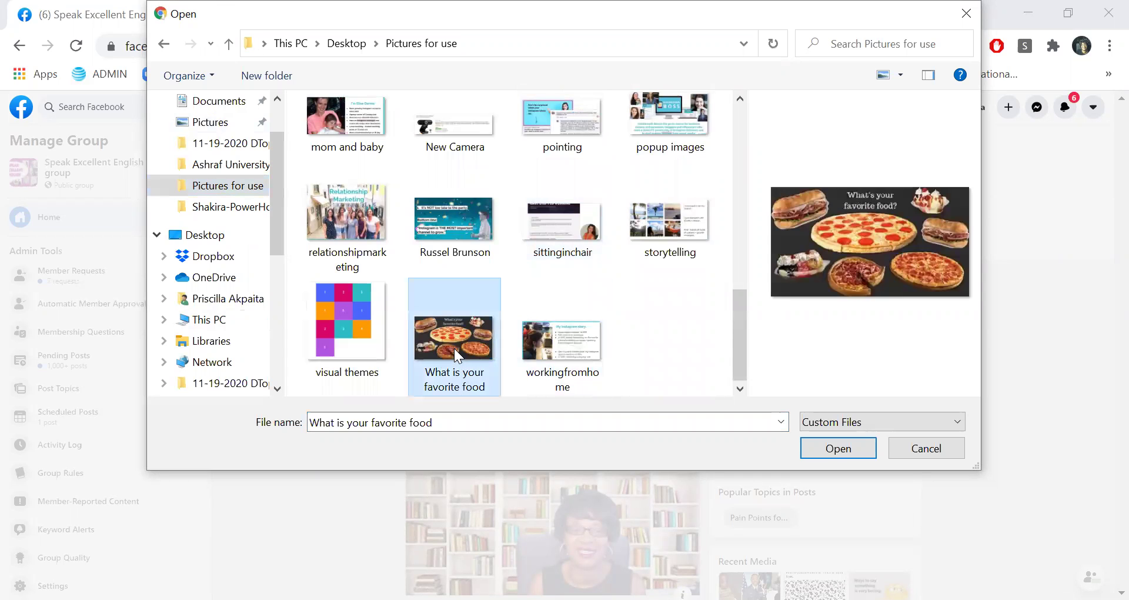
pyautogui.doubleClick(454, 348)
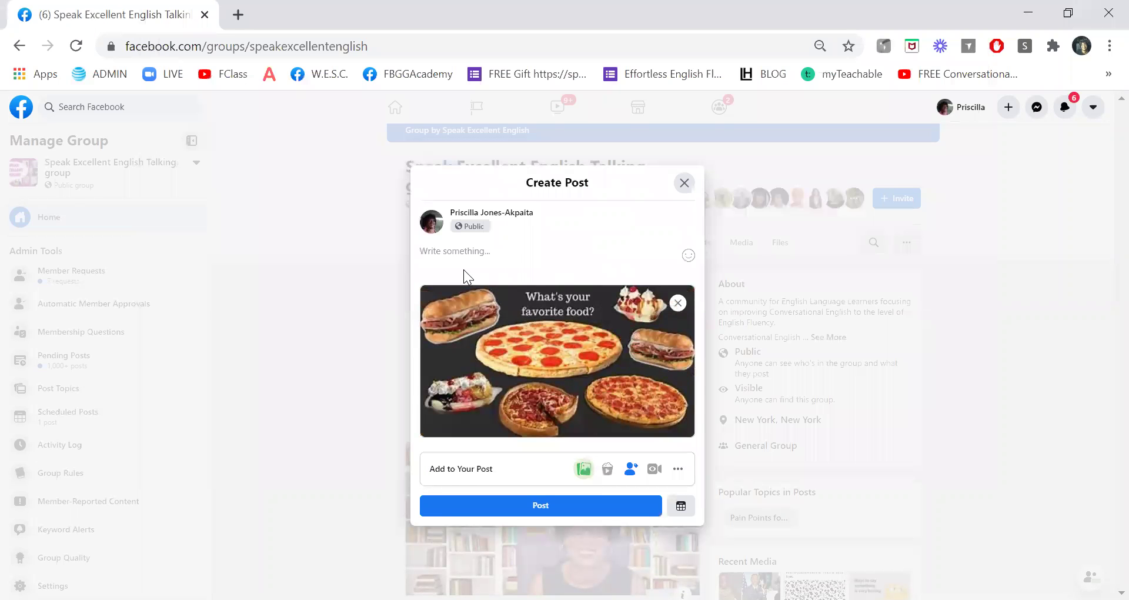
# Step: Caption the post about unlisted favorite foods, adding a line 'All food items should be listed in English.'
pyautogui.click(475, 252)
pyautogui.write('If your')
pyautogui.write(' FAVORI')
pyautogui.write('TE food is no')
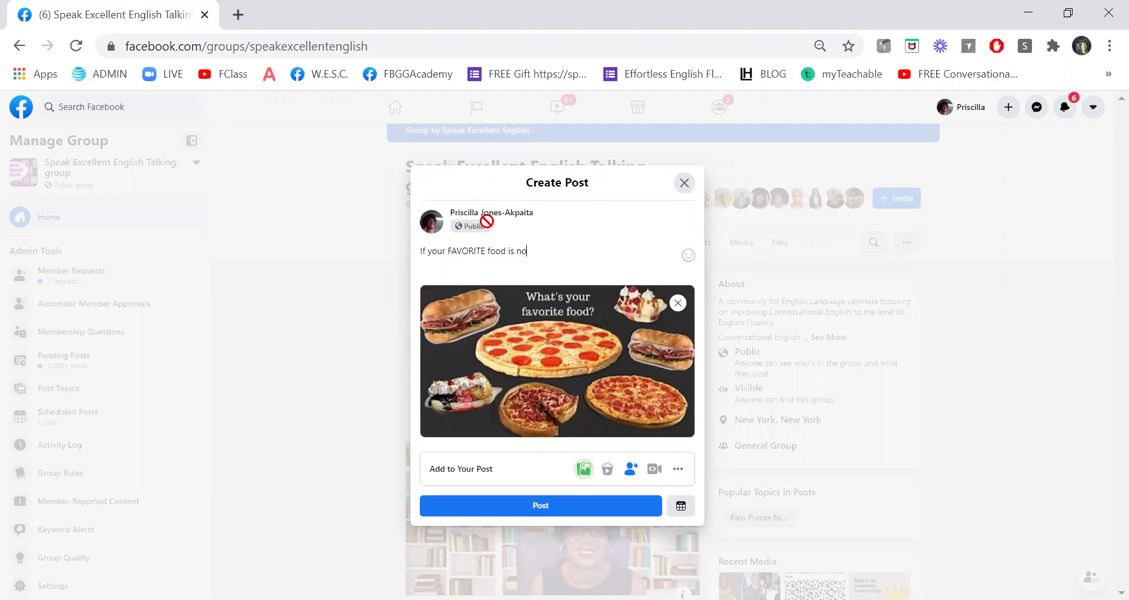
pyautogui.write('t listed in')
pyautogui.write(' the I')
pyautogui.write('MAGE be')
pyautogui.write('low')
pyautogui.write(',')
pyautogui.write(' you may i')
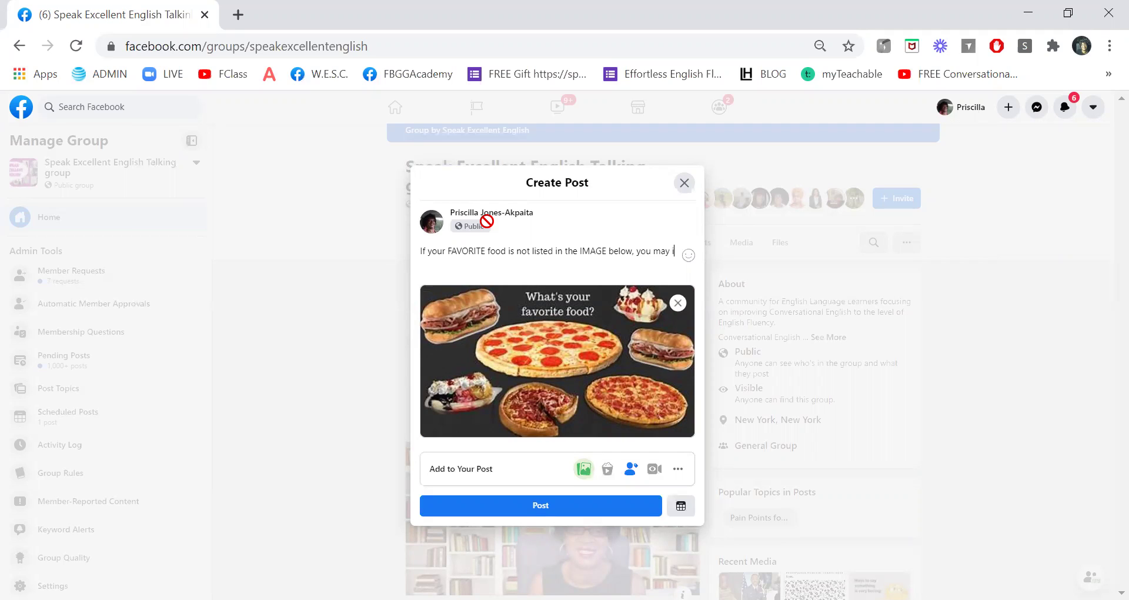
pyautogui.write('nclude it')
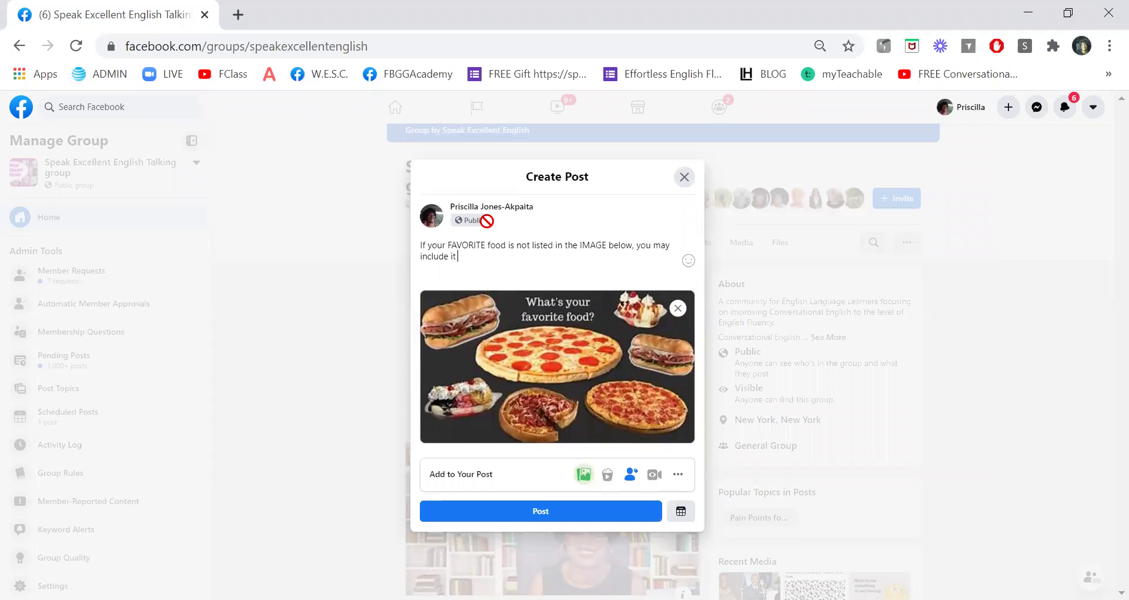
pyautogui.write(' in your an')
pyautogui.write('sw')
pyautogui.write('er.')
pyautogui.press('Return')
pyautogui.write('All')
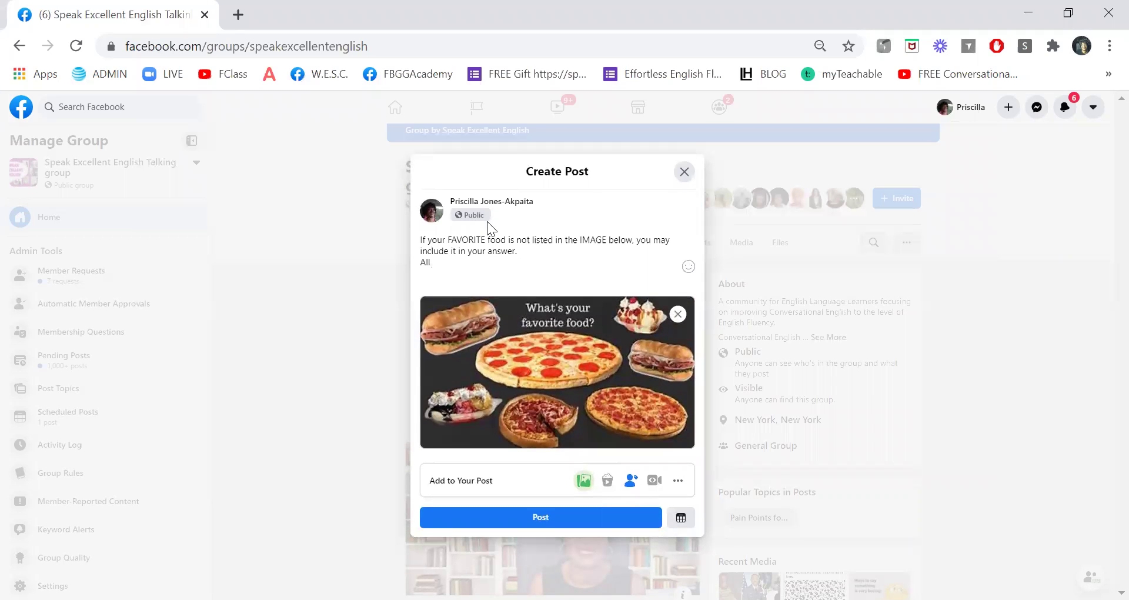
pyautogui.write(' food it')
pyautogui.write('ems should b')
pyautogui.write('e listed.')
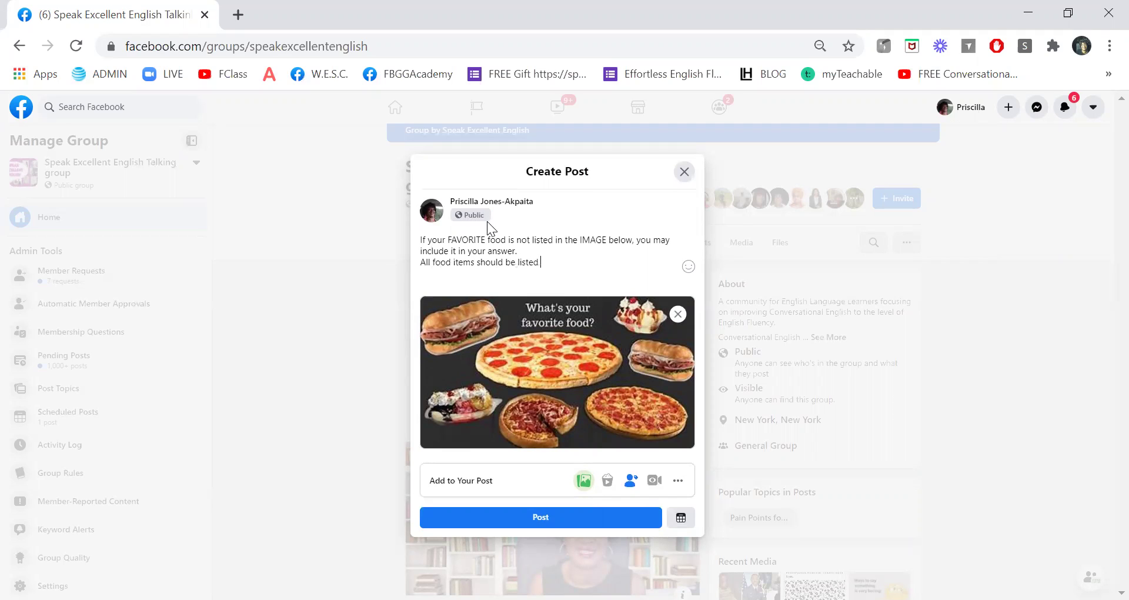
pyautogui.write(' w')
pyautogui.write('ith an Am')
pyautogui.write('er')
pyautogui.press('BackSpace')
pyautogui.press('BackSpace')
pyautogui.press('BackSpace')
pyautogui.press('BackSpace')
pyautogui.press('BackSpace')
pyautogui.press('BackSpace')
pyautogui.press('BackSpace')
pyautogui.press('BackSpace')
pyautogui.press('BackSpace')
pyautogui.write('in English')
pyautogui.press('BackSpace')
pyautogui.write('.')
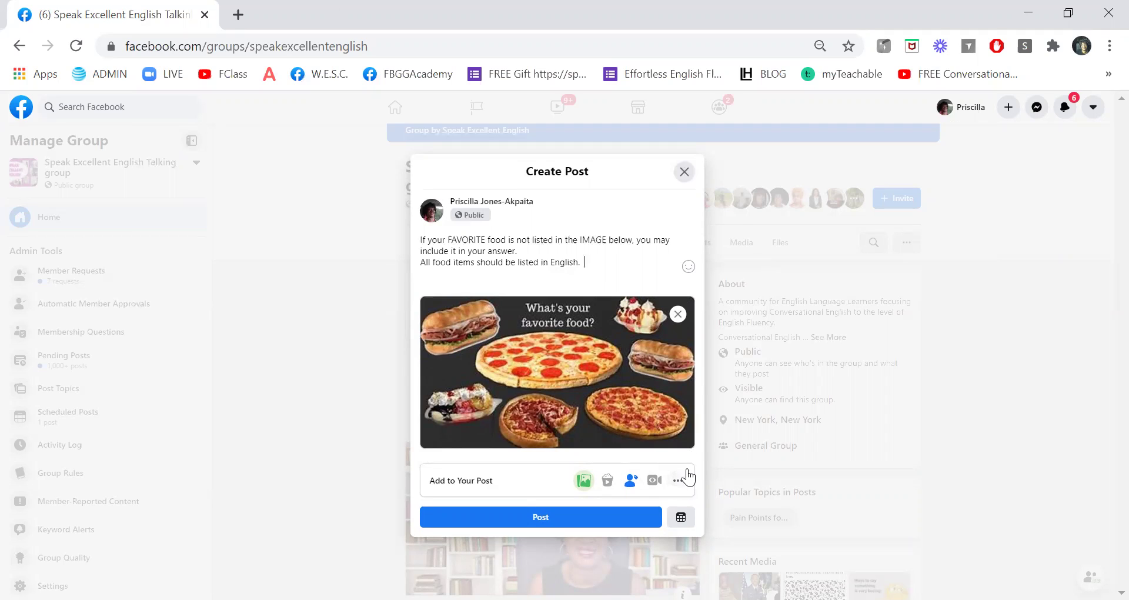
# Step: Open post scheduling and set the publish date to December 8, 2020
pyautogui.click(683, 517)
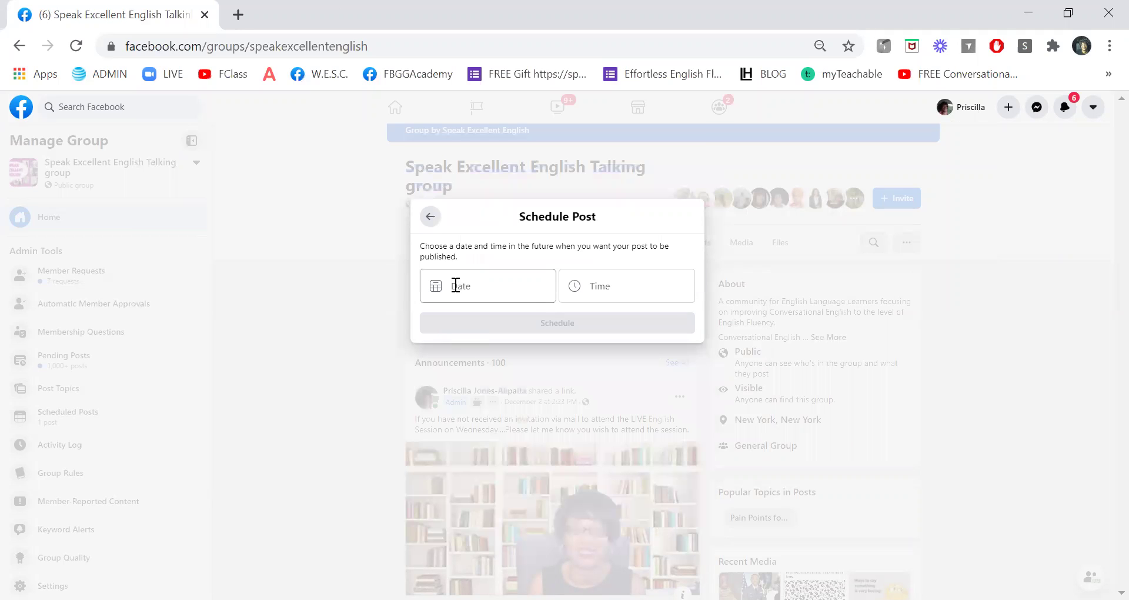
pyautogui.click(457, 287)
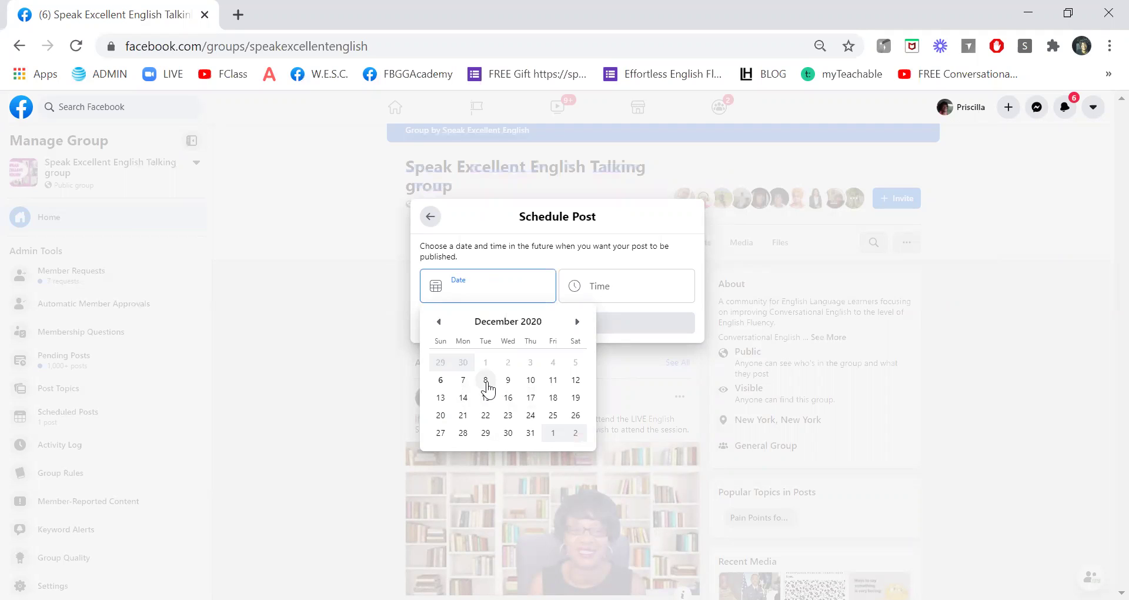
pyautogui.click(485, 381)
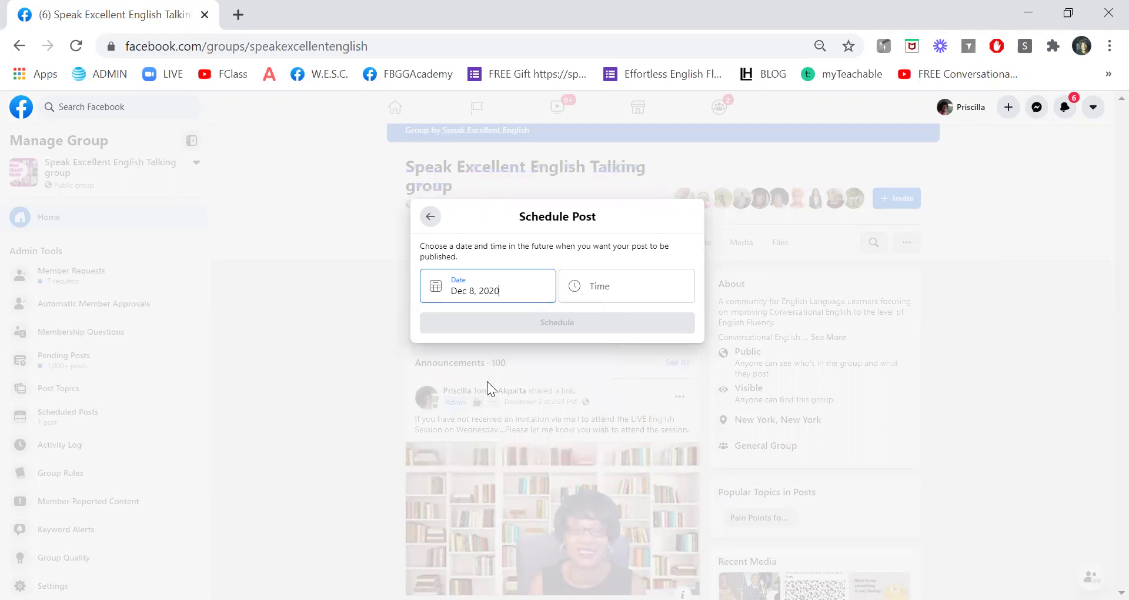
# Step: Pick 1:00 PM as the publish time and schedule the post for Dec 8, 2020
pyautogui.click(621, 290)
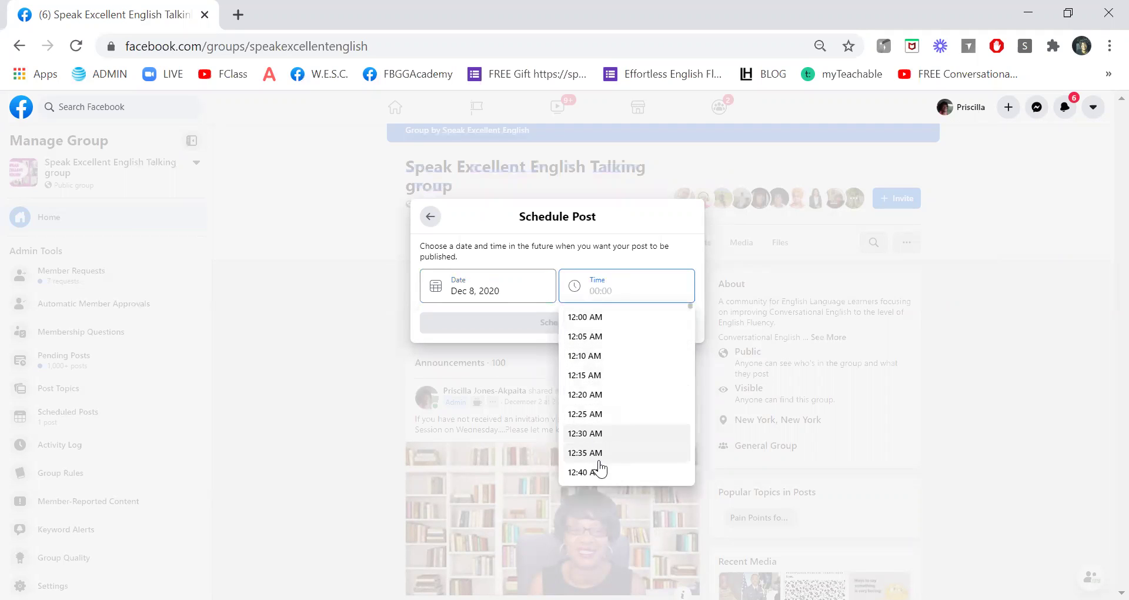
pyautogui.scroll(-2, 630, 471)
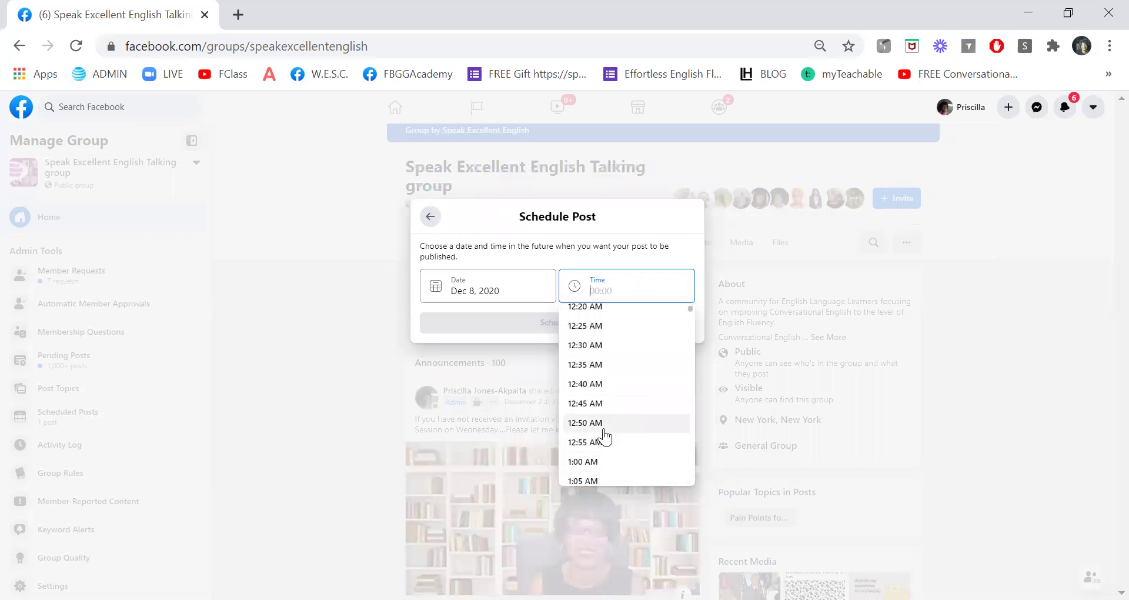
pyautogui.scroll(-2, 603, 436)
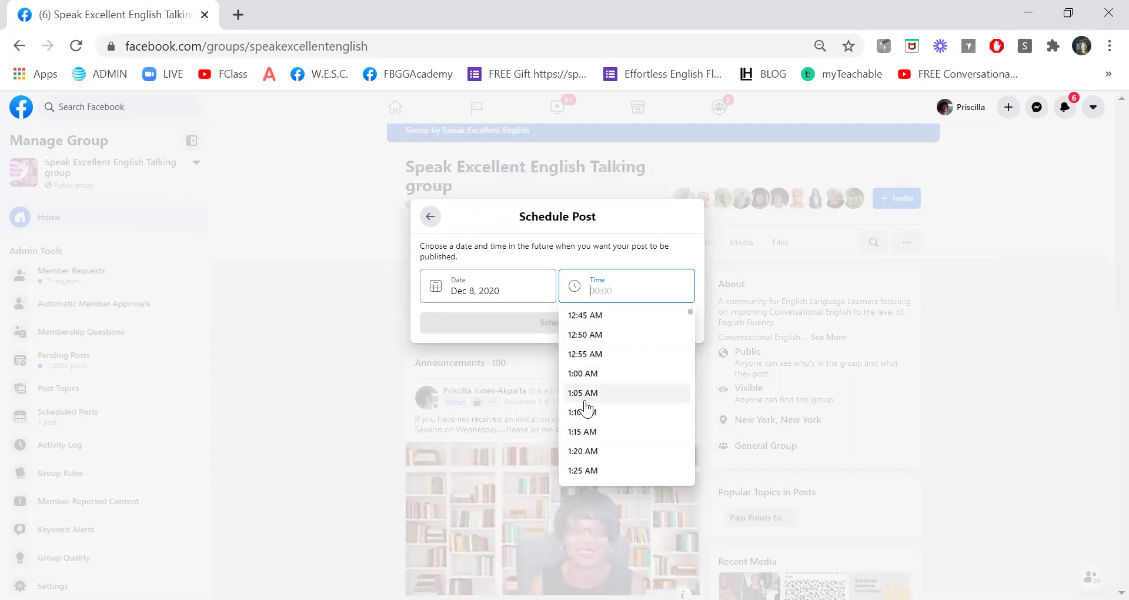
pyautogui.scroll(-6, 612, 410)
pyautogui.scroll(-5, 613, 411)
pyautogui.scroll(-4, 612, 411)
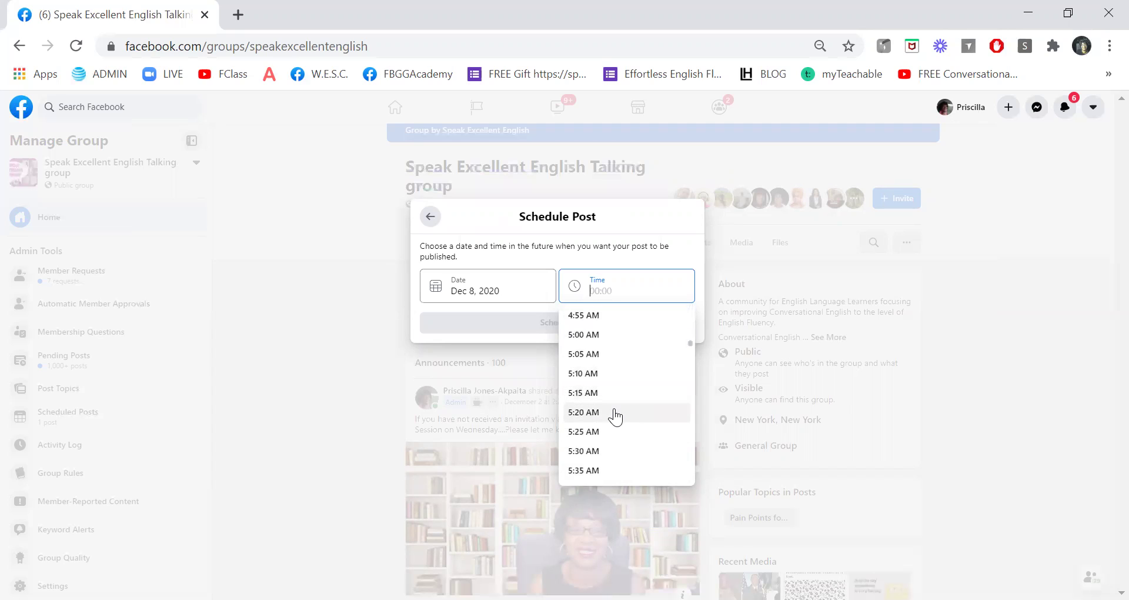
pyautogui.scroll(-1, 615, 417)
pyautogui.scroll(2, 615, 417)
pyautogui.scroll(2, 613, 415)
pyautogui.scroll(1, 612, 414)
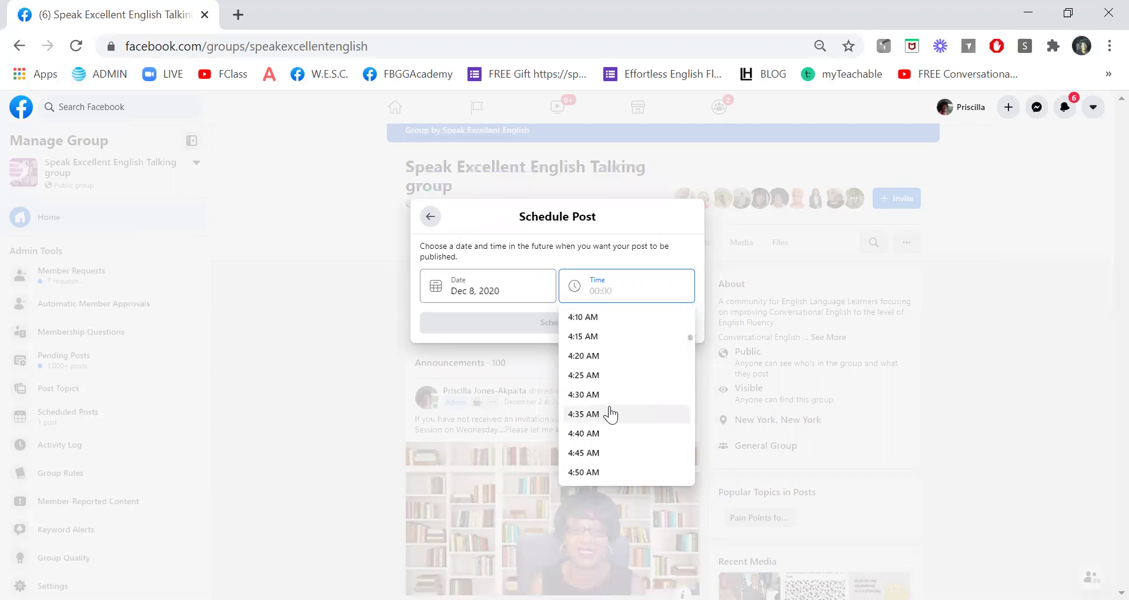
pyautogui.scroll(2, 612, 415)
pyautogui.scroll(2, 612, 415)
pyautogui.scroll(2, 611, 414)
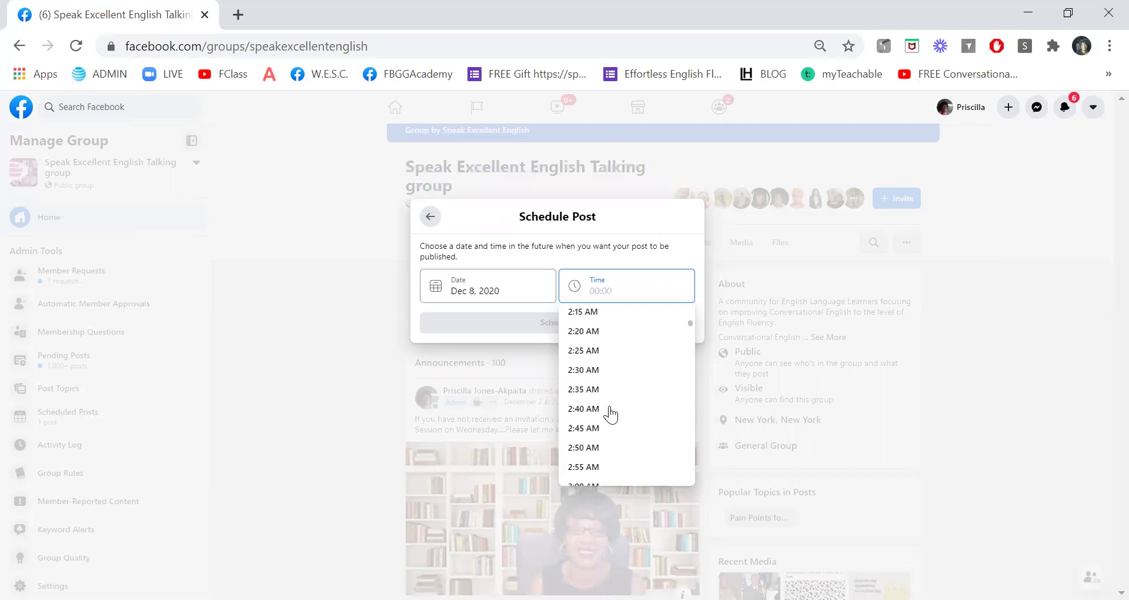
pyautogui.scroll(2, 612, 414)
pyautogui.scroll(3, 609, 413)
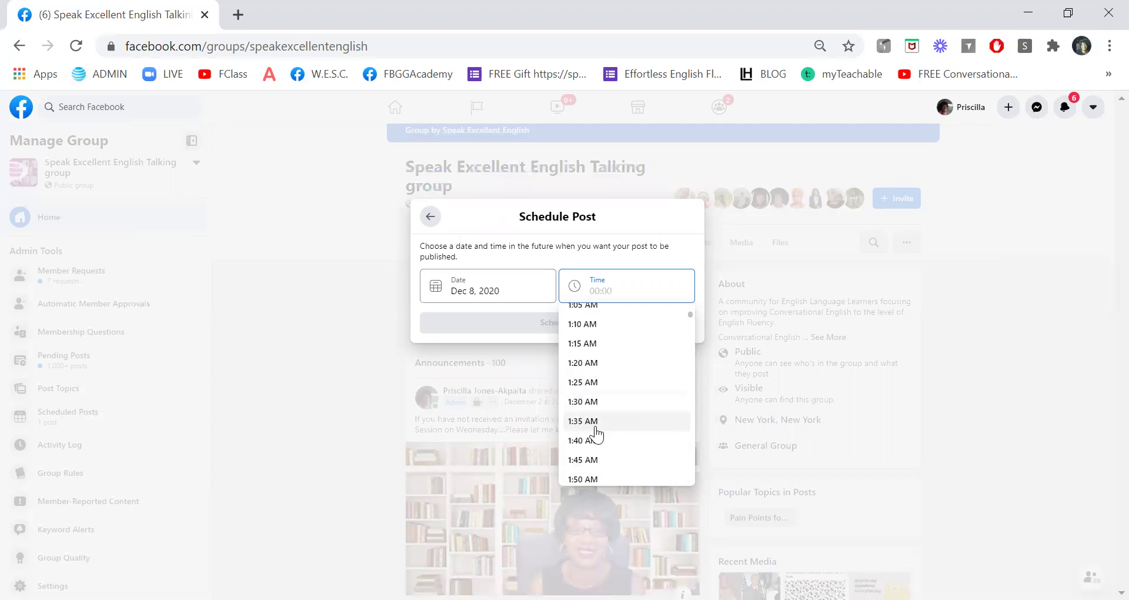
pyautogui.scroll(-2, 597, 436)
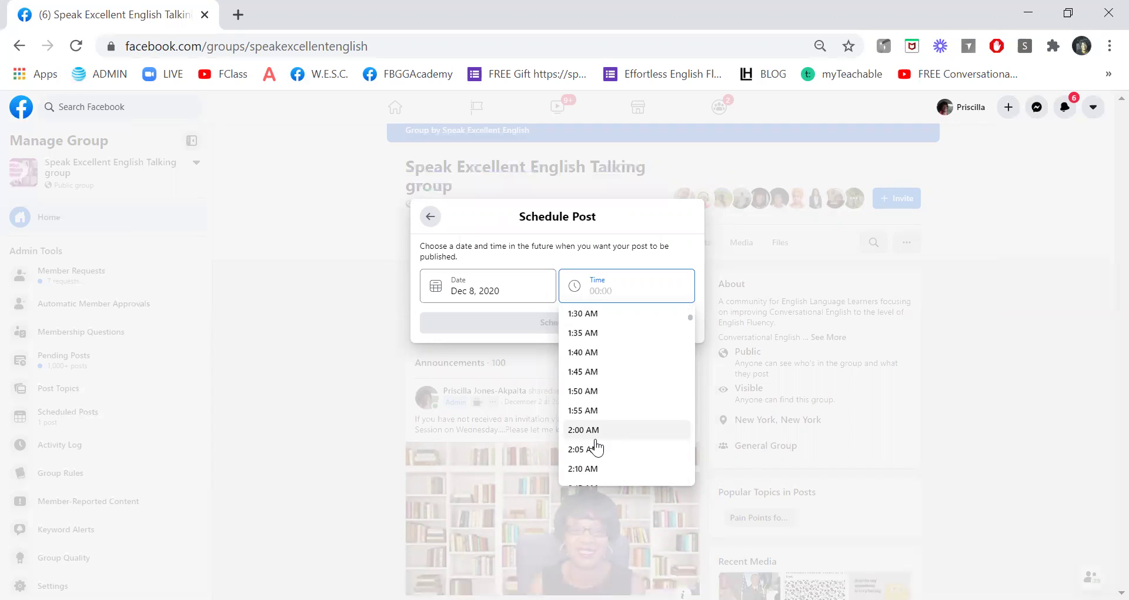
pyautogui.scroll(-3, 597, 447)
pyautogui.scroll(-1, 600, 449)
pyautogui.scroll(-1, 602, 451)
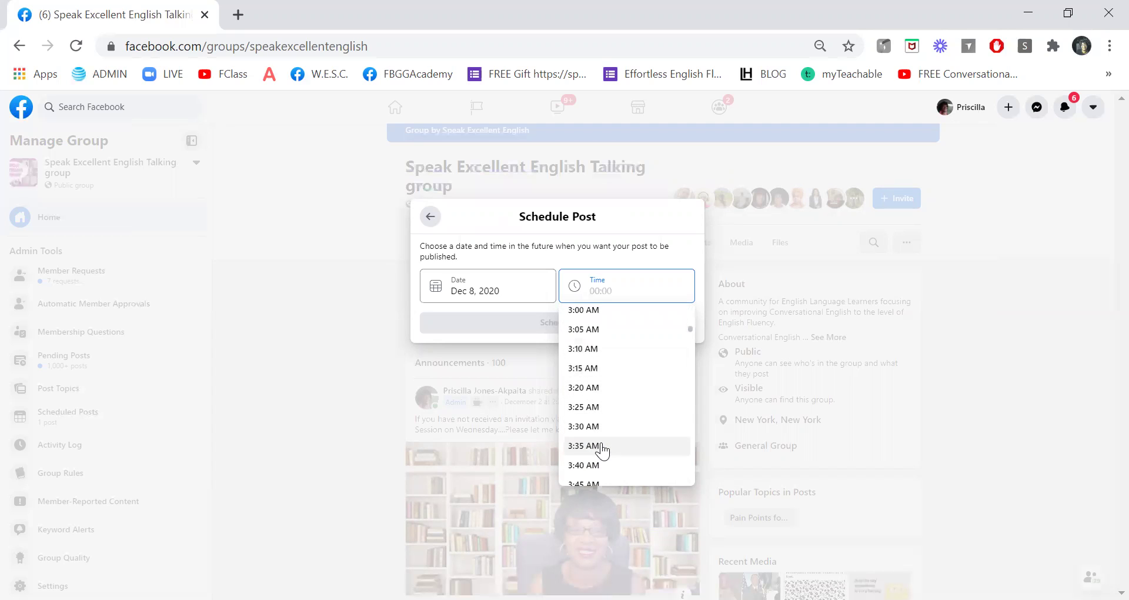
pyautogui.scroll(-2, 602, 451)
pyautogui.scroll(-3, 603, 451)
pyautogui.scroll(-3, 602, 453)
pyautogui.scroll(-3, 604, 454)
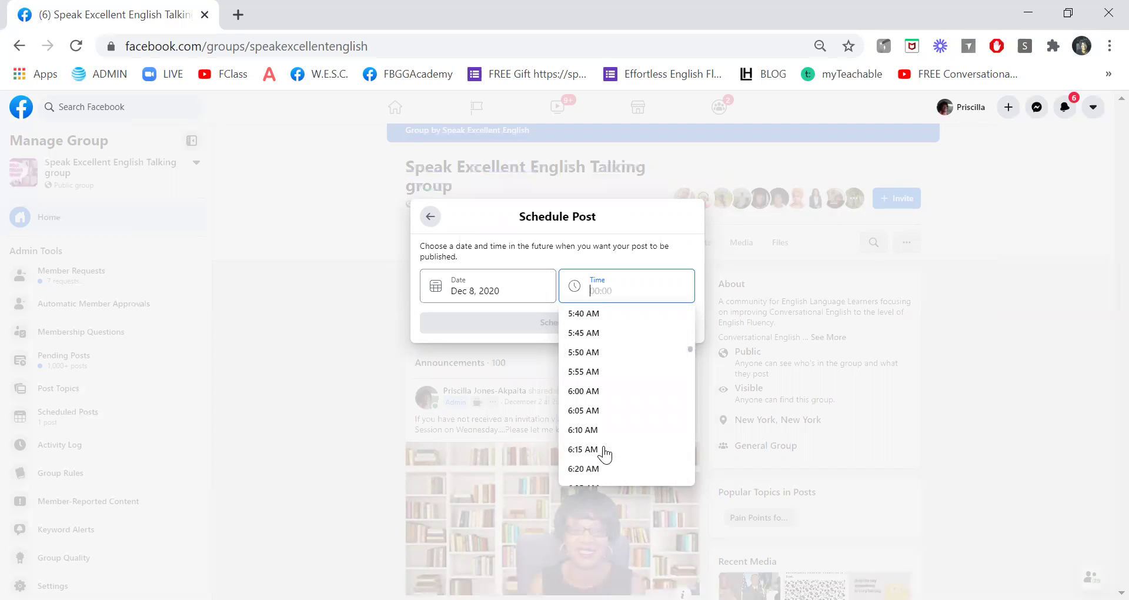
pyautogui.scroll(-3, 604, 454)
pyautogui.scroll(-3, 605, 454)
pyautogui.scroll(-3, 604, 454)
pyautogui.scroll(-5, 606, 455)
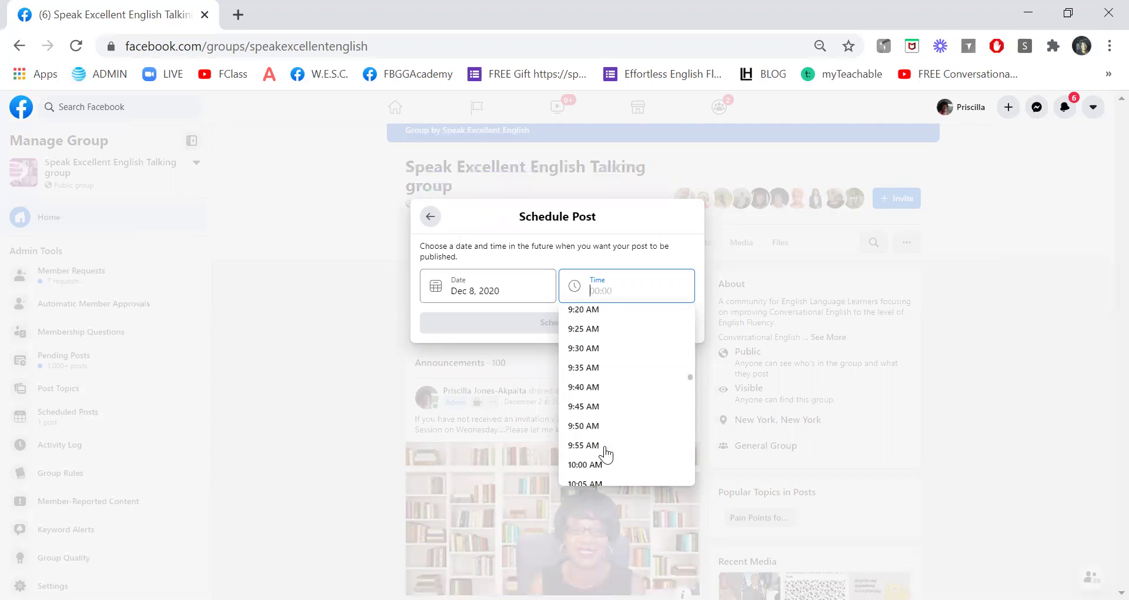
pyautogui.scroll(-1, 606, 455)
pyautogui.scroll(-7, 604, 455)
pyautogui.scroll(-4, 597, 453)
pyautogui.scroll(-1, 591, 450)
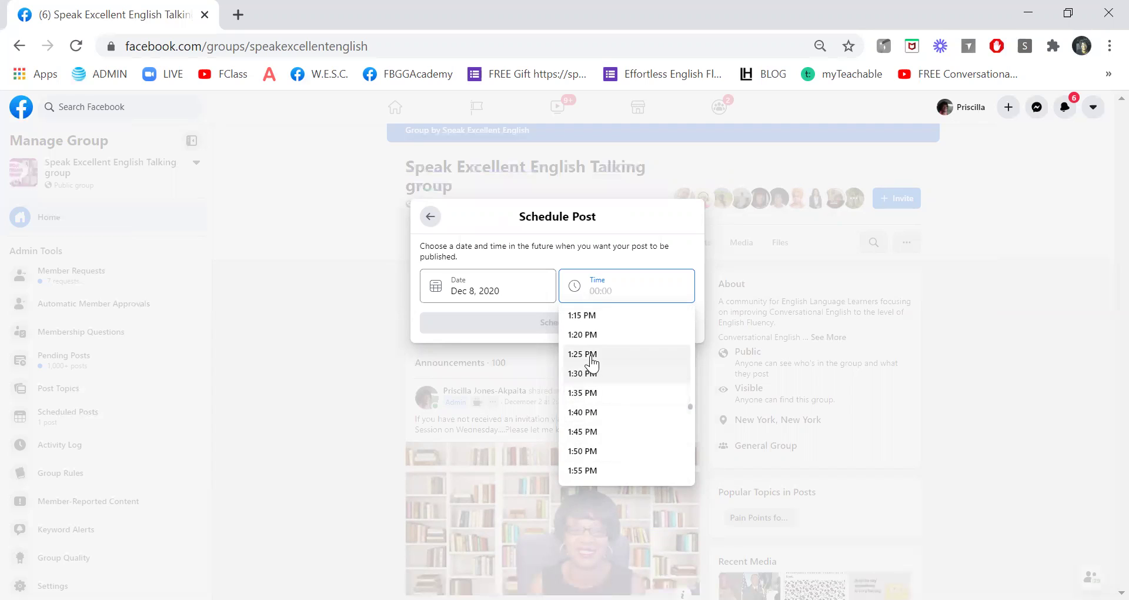
pyautogui.scroll(2, 587, 341)
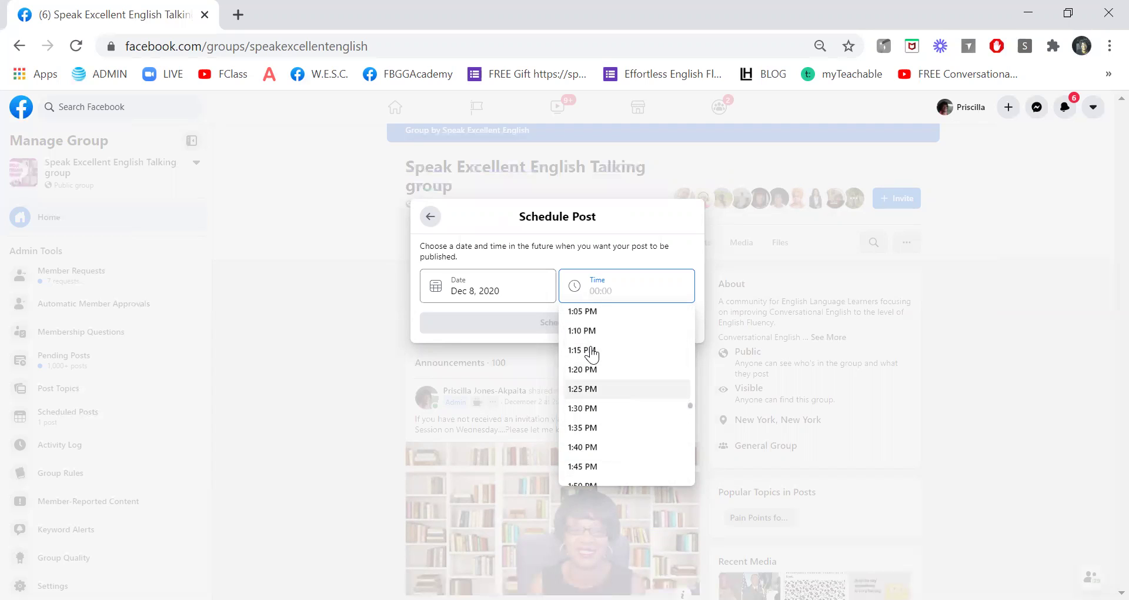
pyautogui.scroll(3, 588, 347)
pyautogui.click(589, 346)
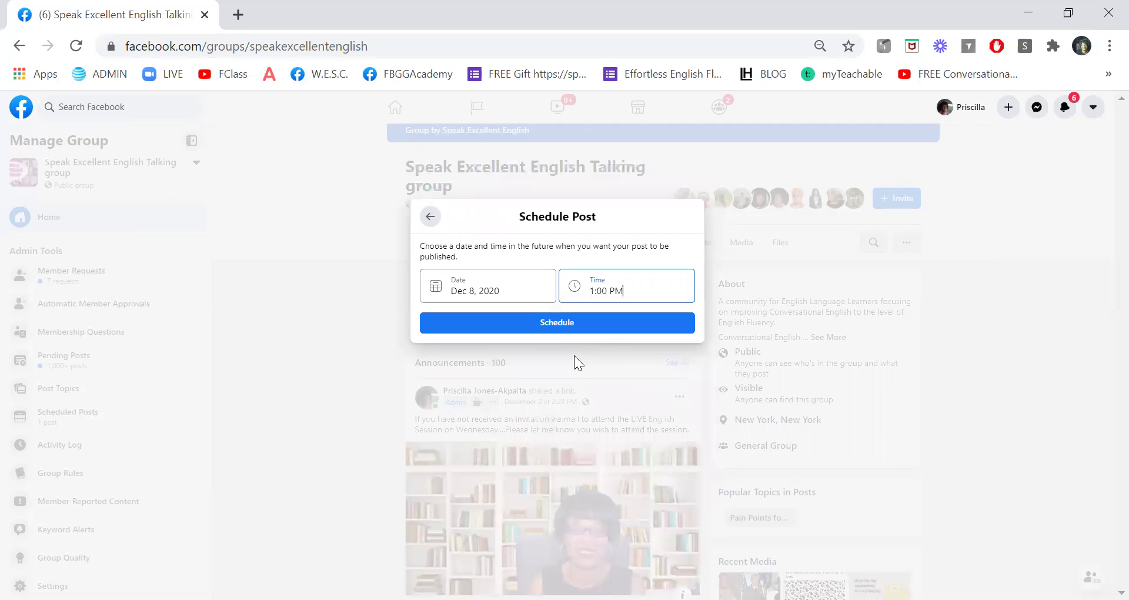
pyautogui.click(558, 325)
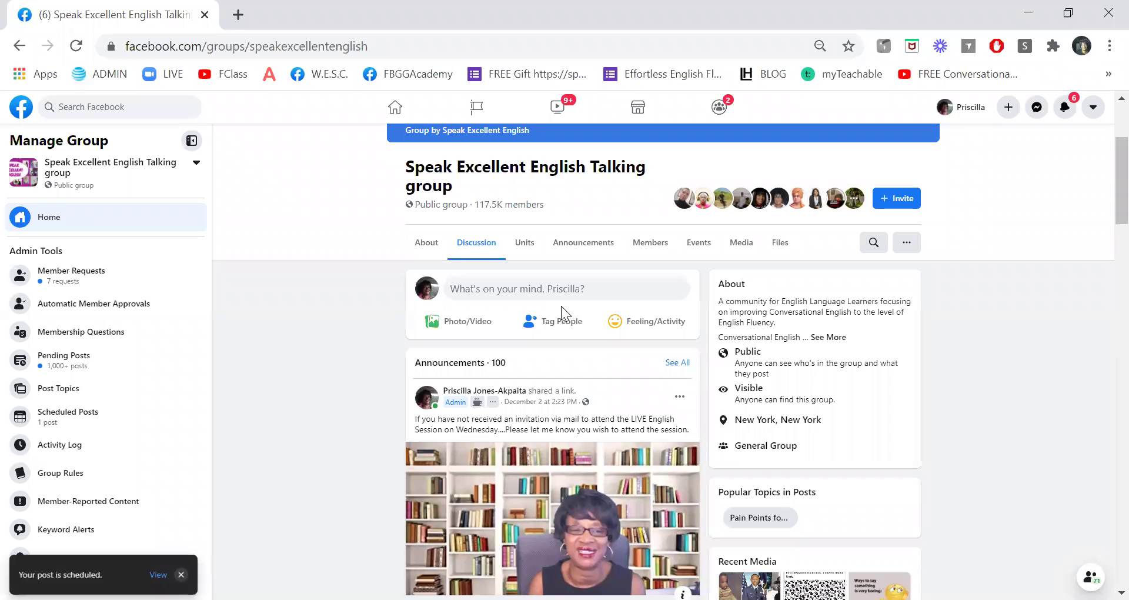
# Step: Scroll the group's Discussion page down and back to the top after the scheduled confirmation
pyautogui.scroll(-5, 600, 377)
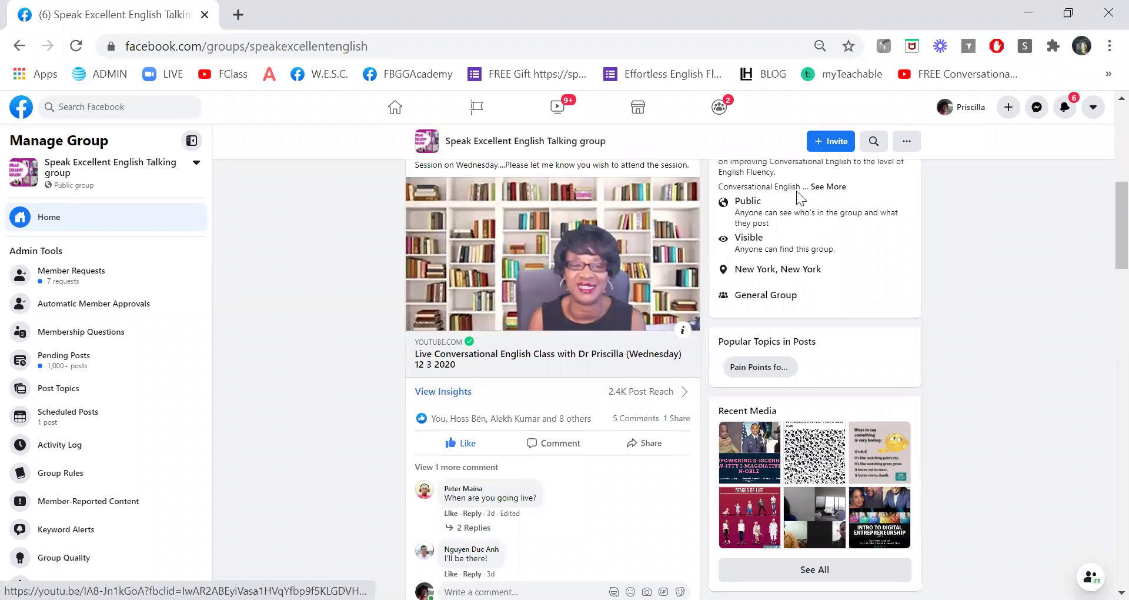
pyautogui.scroll(3, 617, 235)
pyautogui.scroll(2, 629, 261)
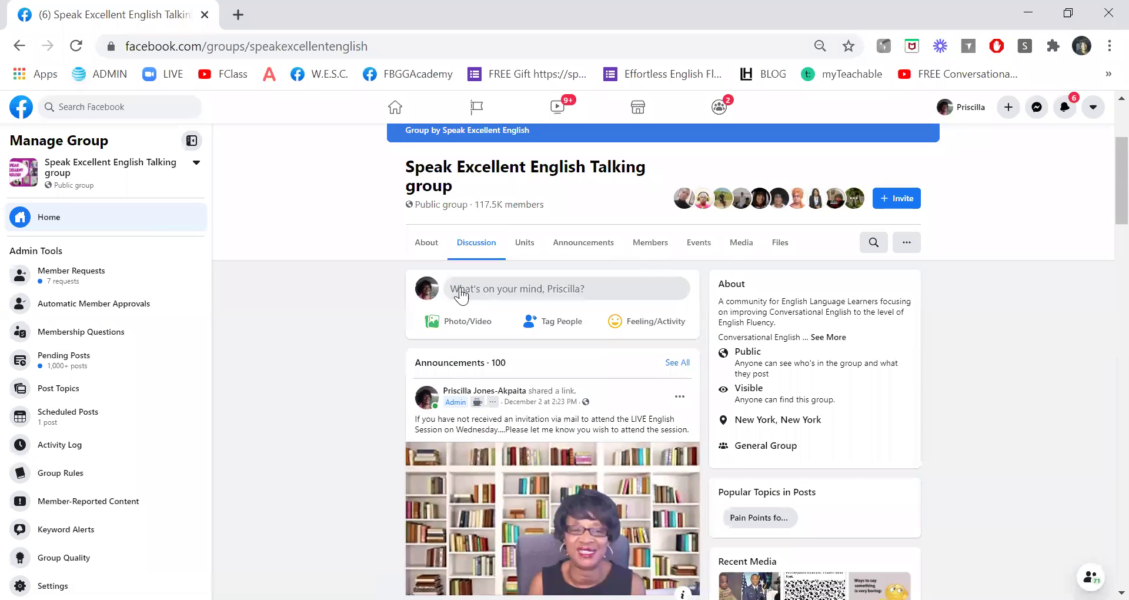